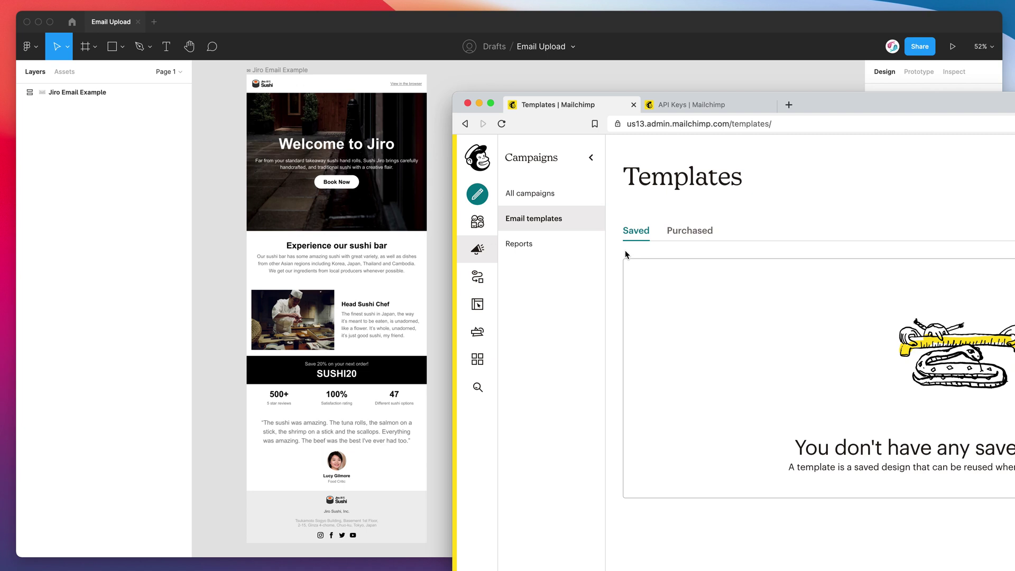
left_click(439, 214)
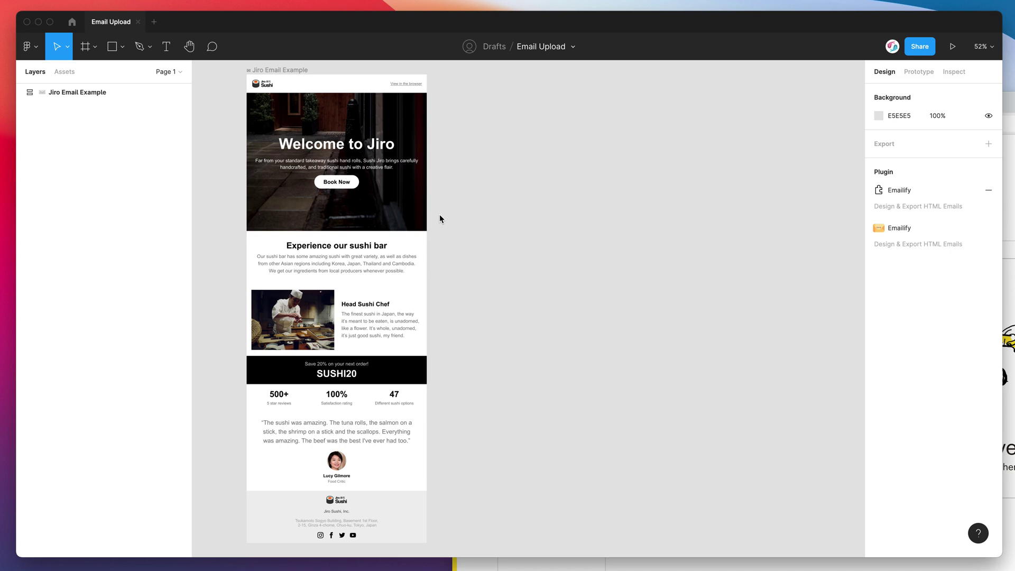
left_click(72, 24)
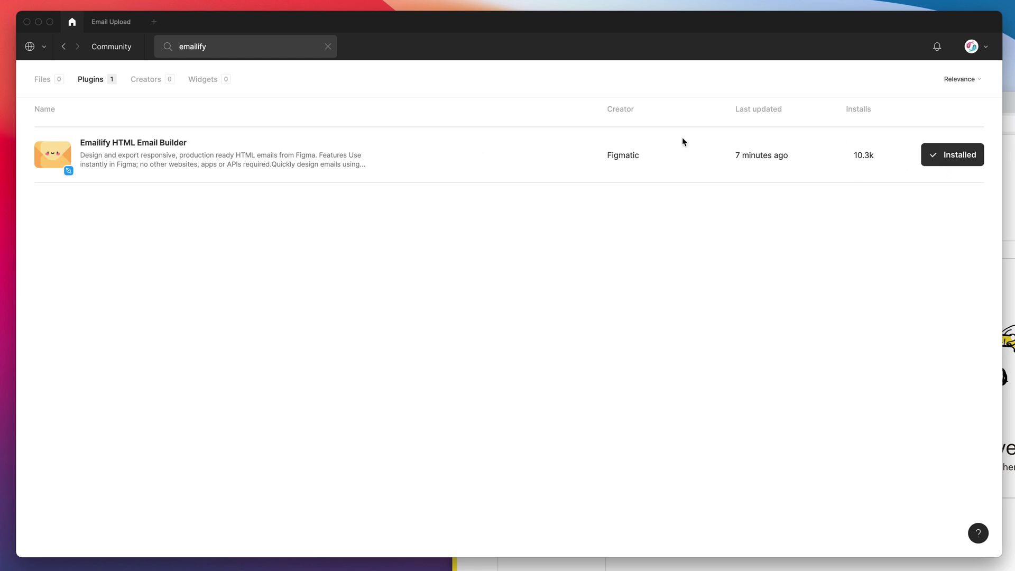
Launch the Emailify HTML Email Builder plugin in the Email Upload file and select the Jiro Email Example frame
left_click(110, 22)
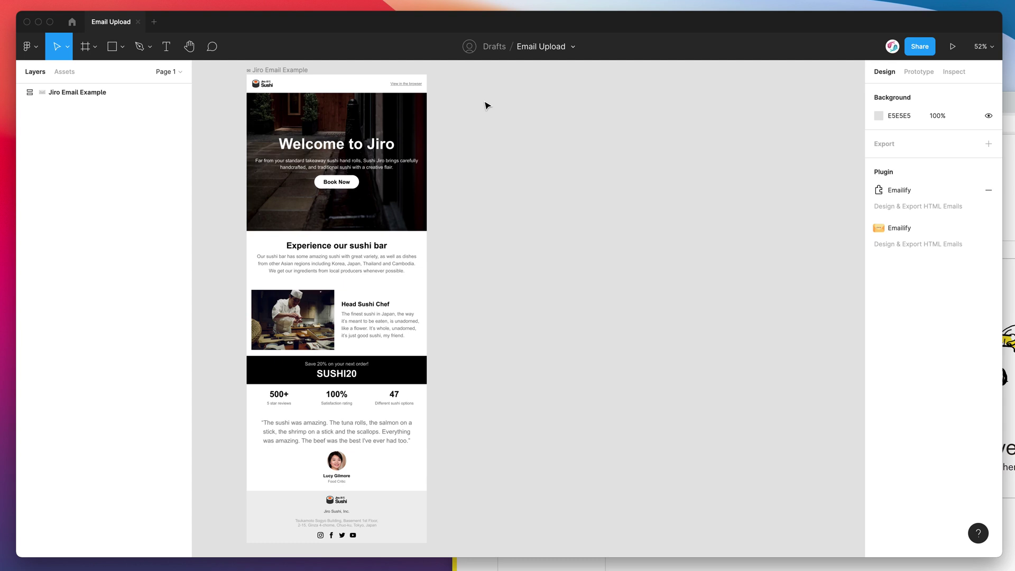
right_click(471, 84)
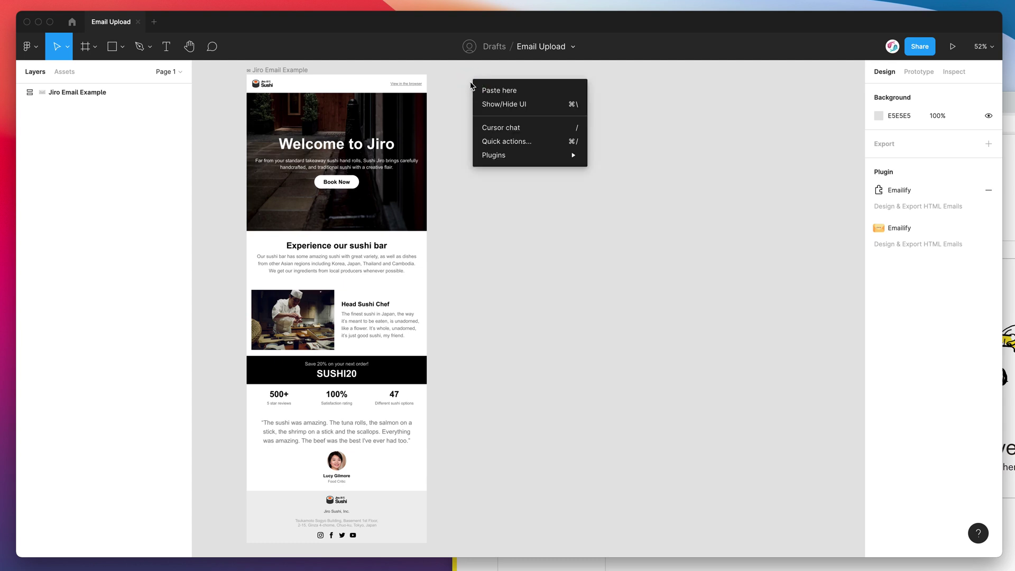
mouse_move(505, 158)
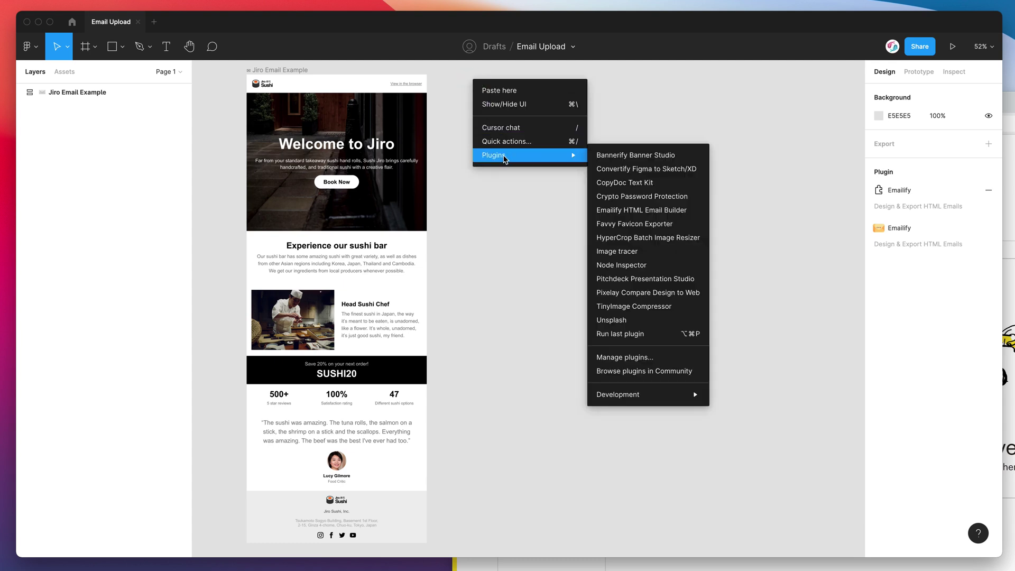
left_click(630, 211)
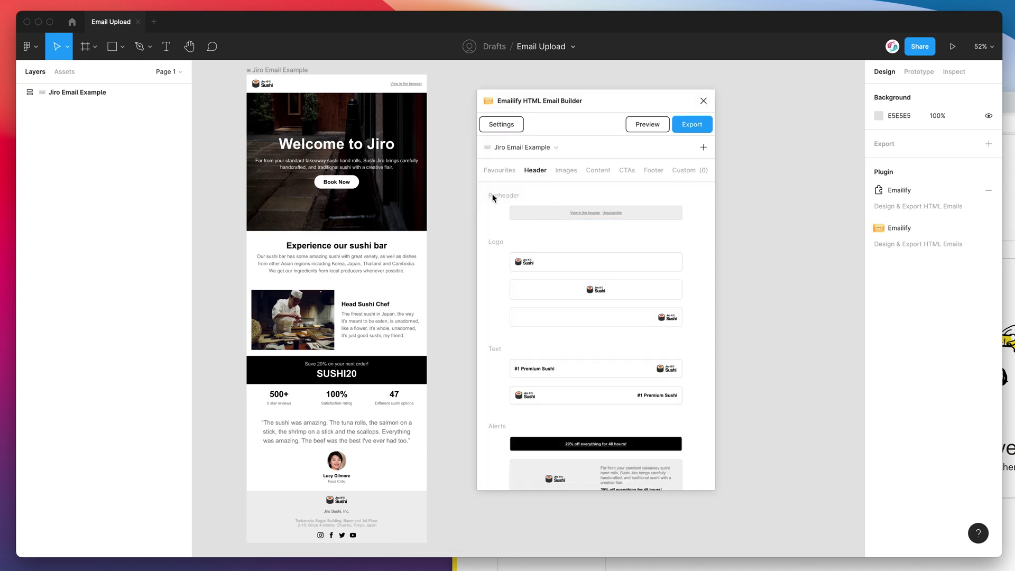
left_click(286, 70)
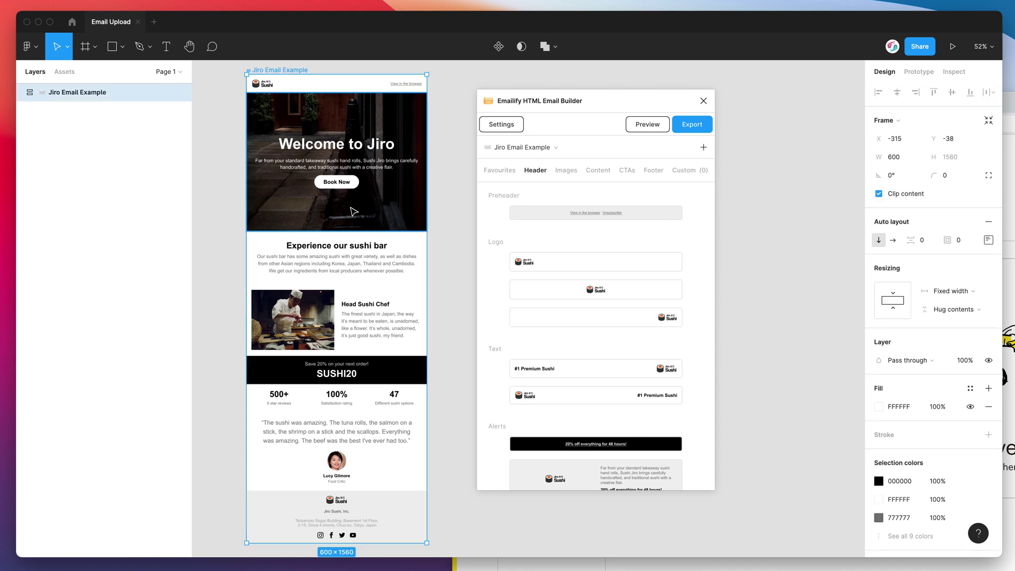
Set Emailify's export destination to MailChimp upload and place the cursor in the API Key field
left_click(452, 125)
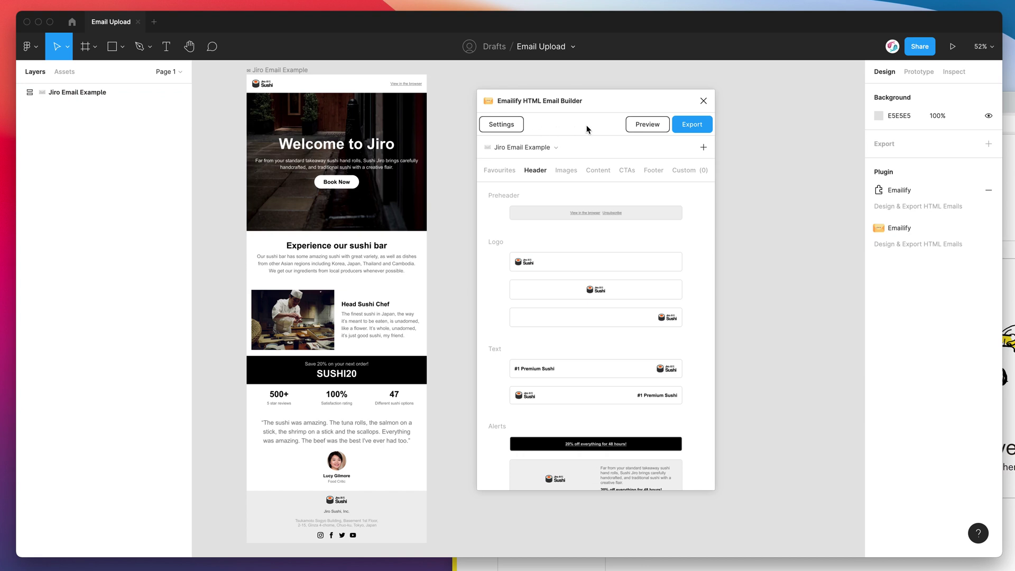
left_click(693, 125)
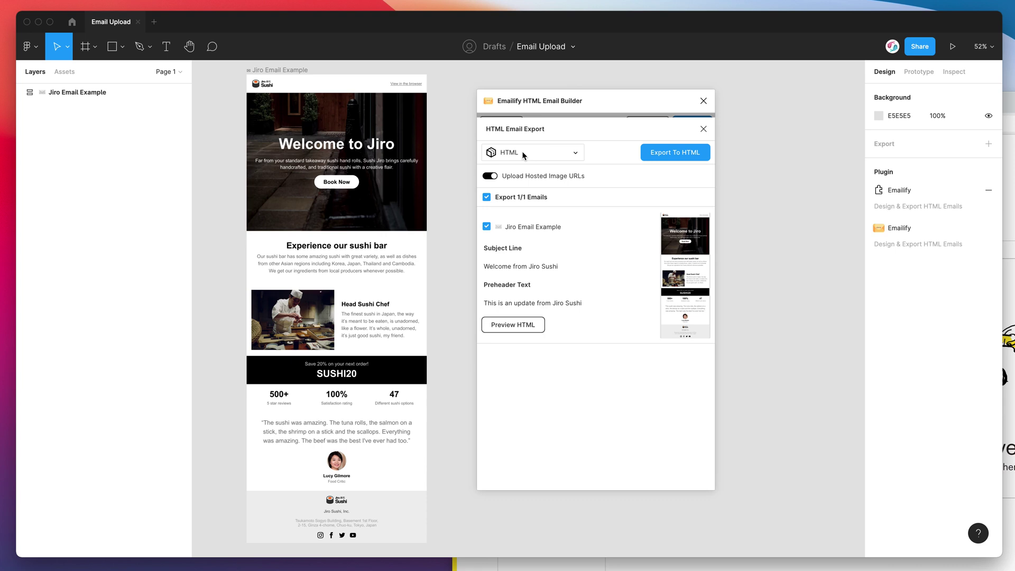
left_click(511, 152)
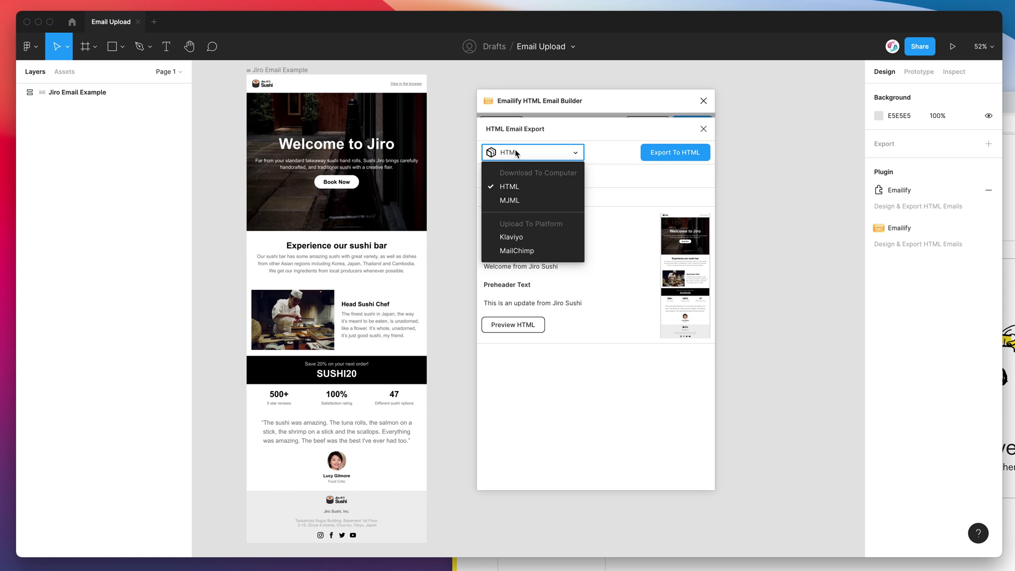
left_click(515, 252)
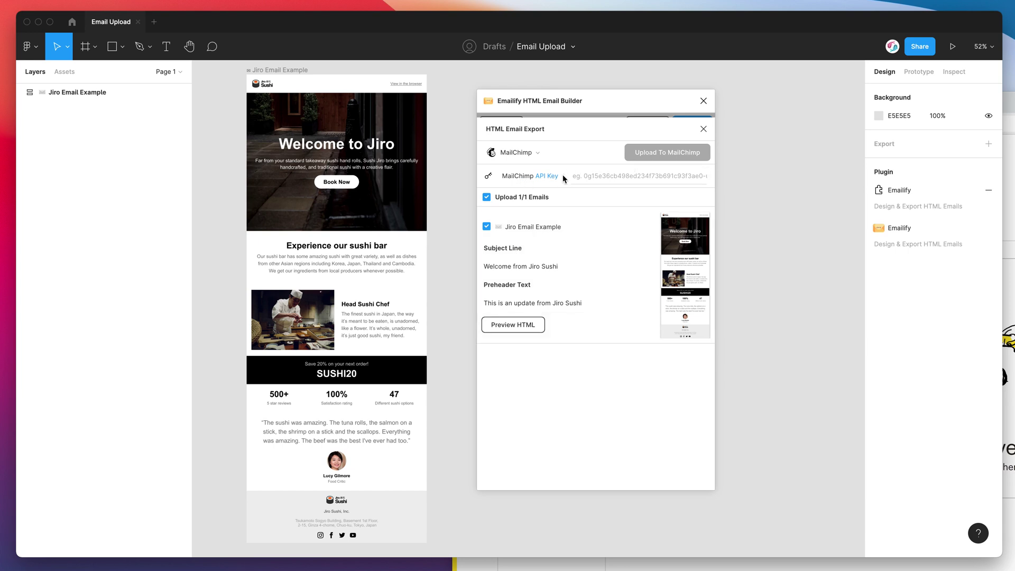
left_click(606, 177)
Generate a new API key on Mailchimp's API Keys page
left_click(1010, 321)
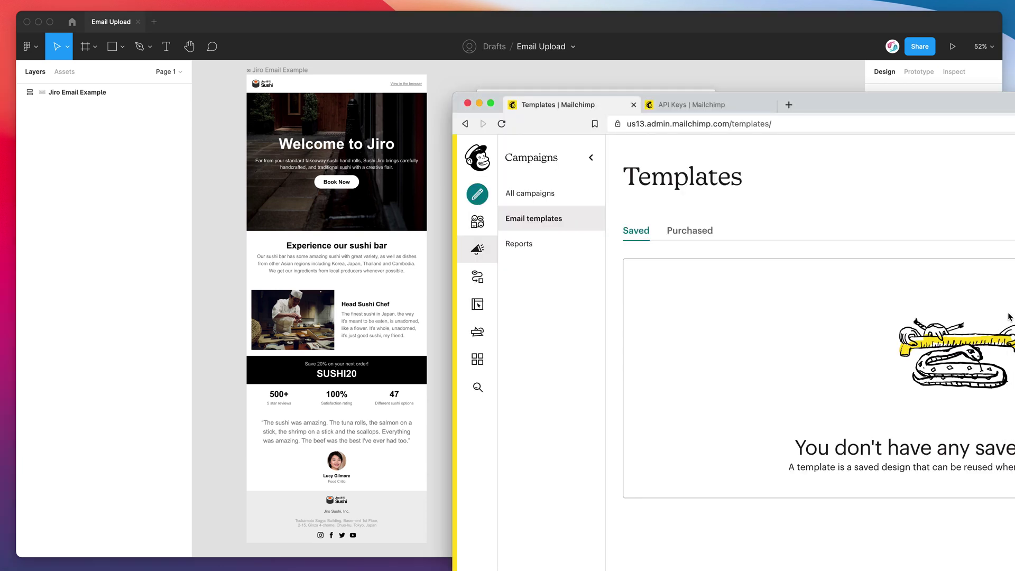
left_click(683, 105)
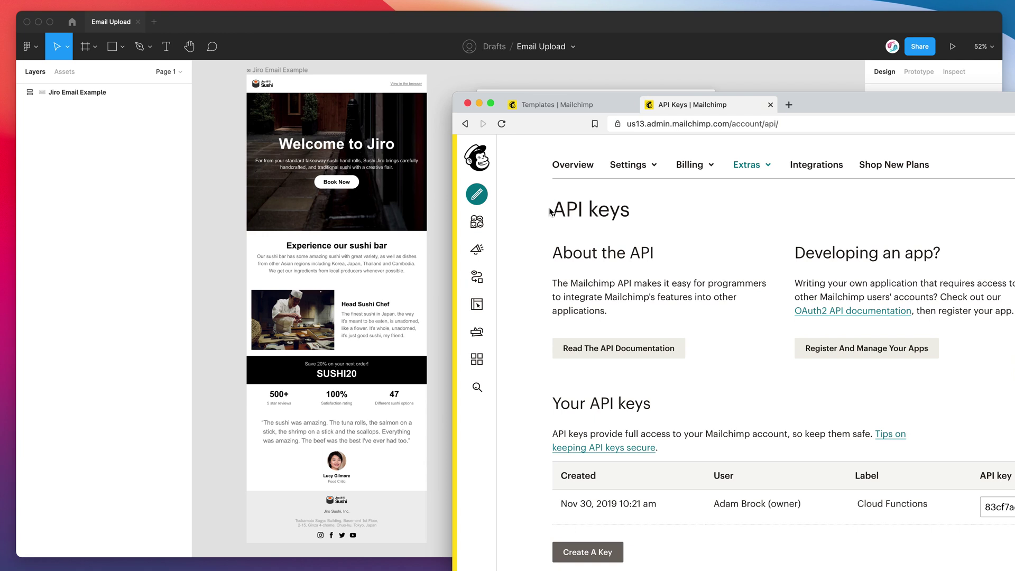
scroll(540, 214, "down", 1)
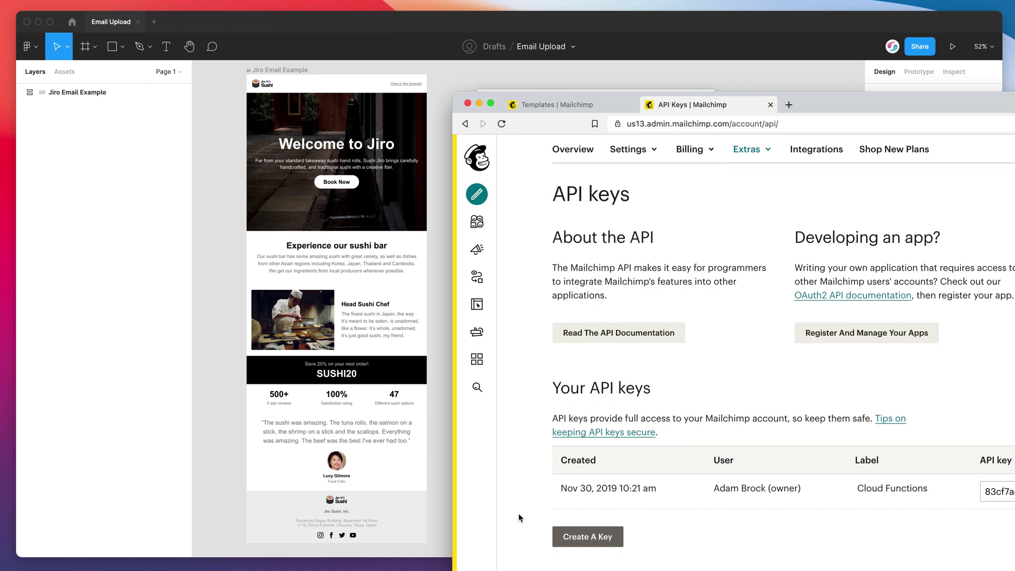
left_click(586, 537)
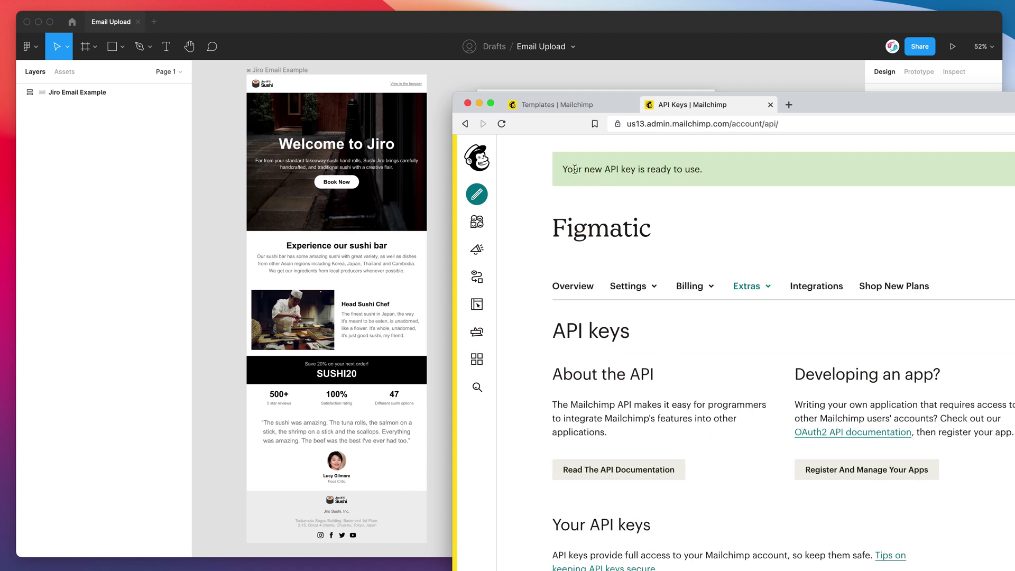
Label the new key Emailify and copy the key
scroll(541, 176, "down", 5)
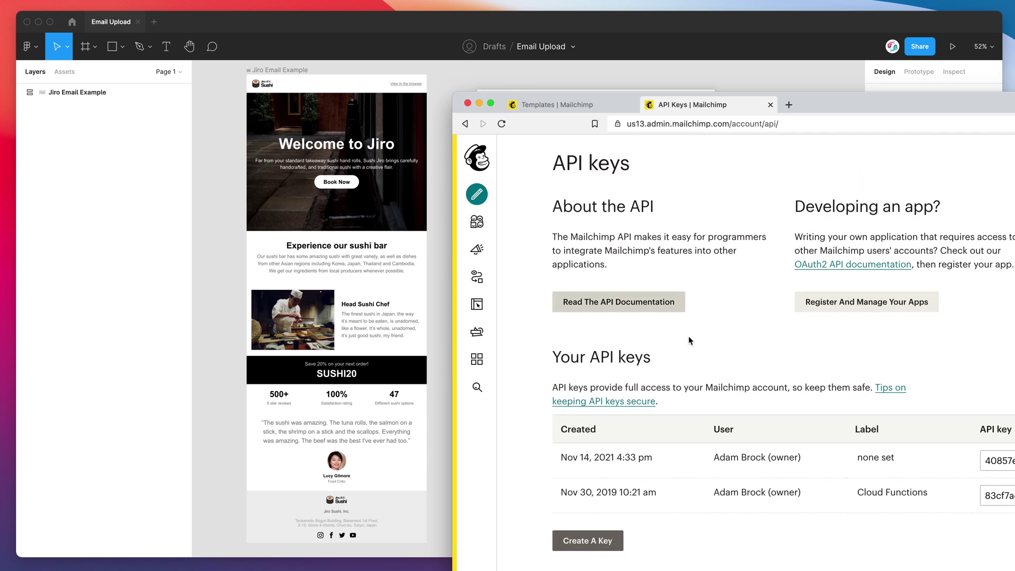
left_click(879, 462)
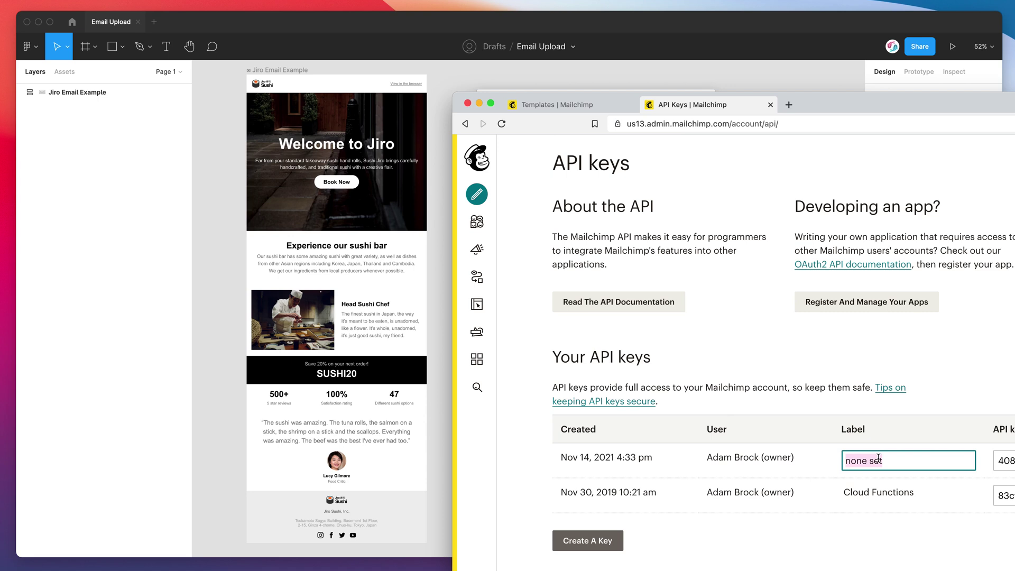
type("Emailify")
key("Return")
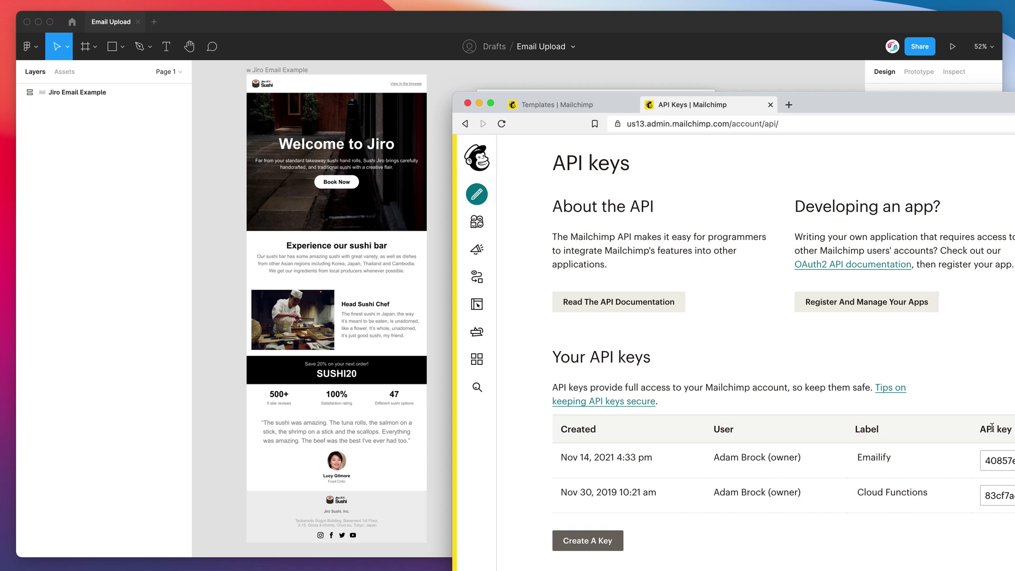
left_click(992, 460)
Paste the copied Mailchimp API key into Emailify's MailChimp API Key field
left_click(438, 272)
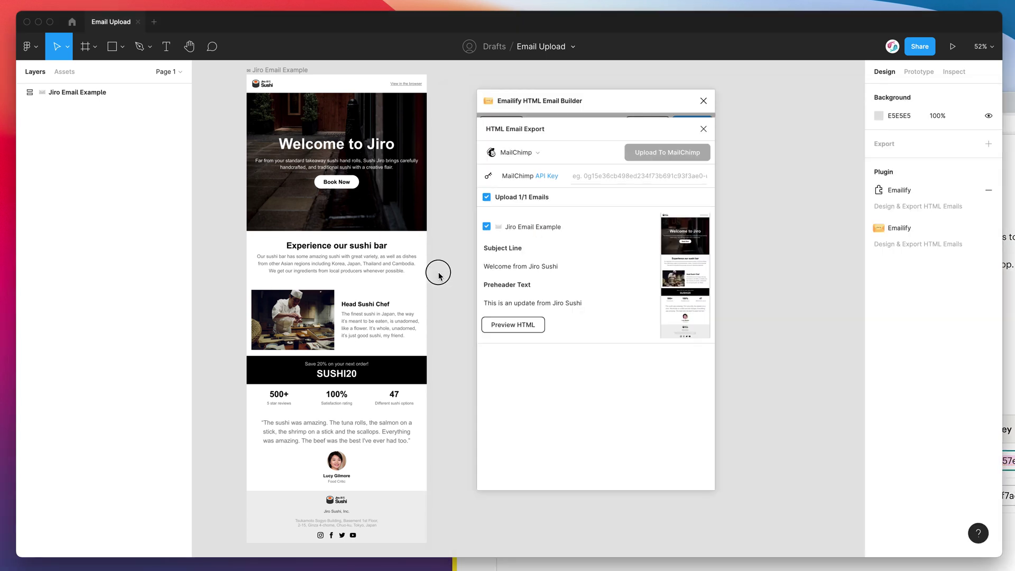
left_click(601, 176)
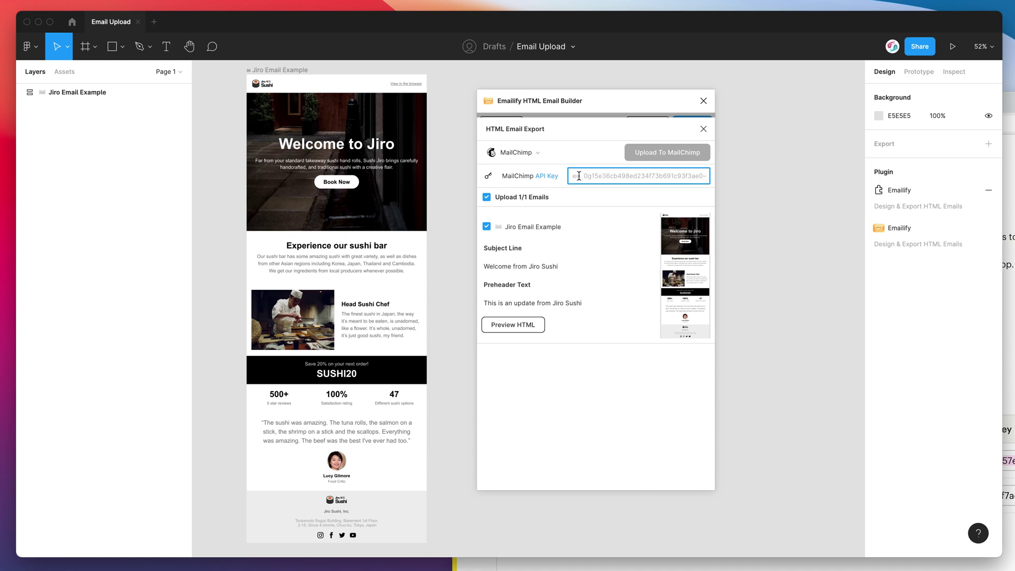
key("super+v")
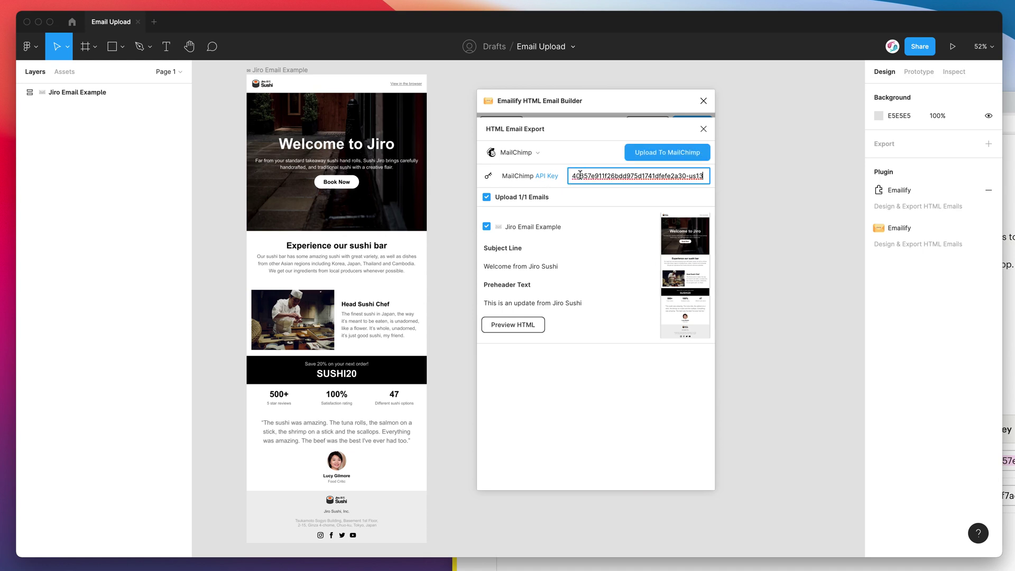
left_click(699, 187)
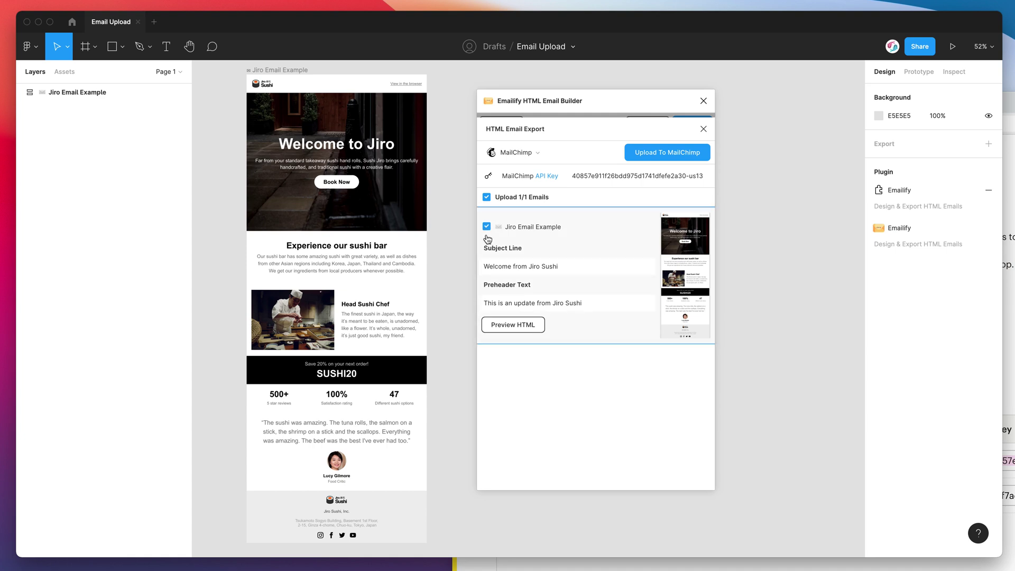
Delete 'Sushi' and 'from' from the subject line so it reads 'Welcome Jiro'
left_click(568, 266)
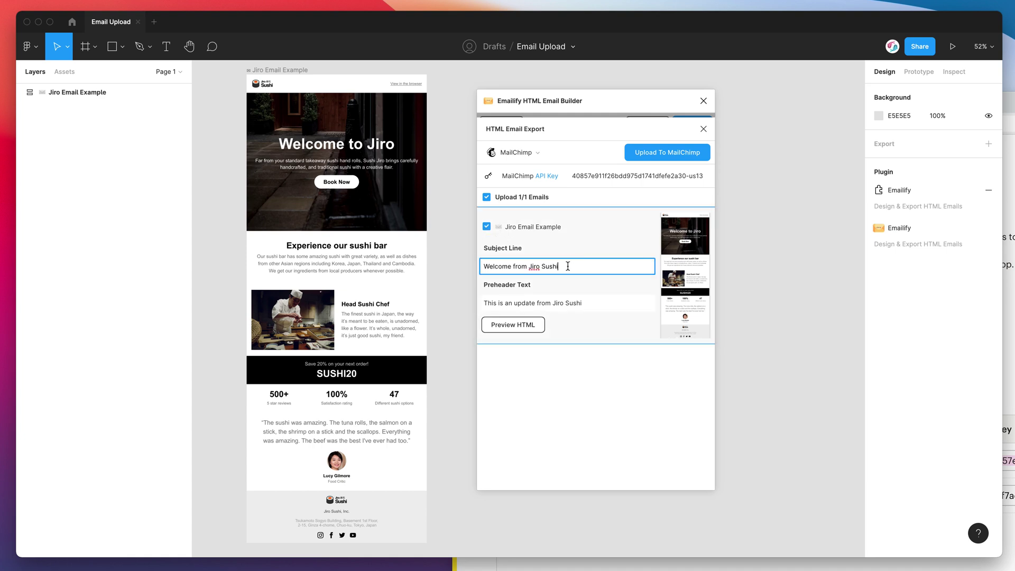
left_click(578, 301)
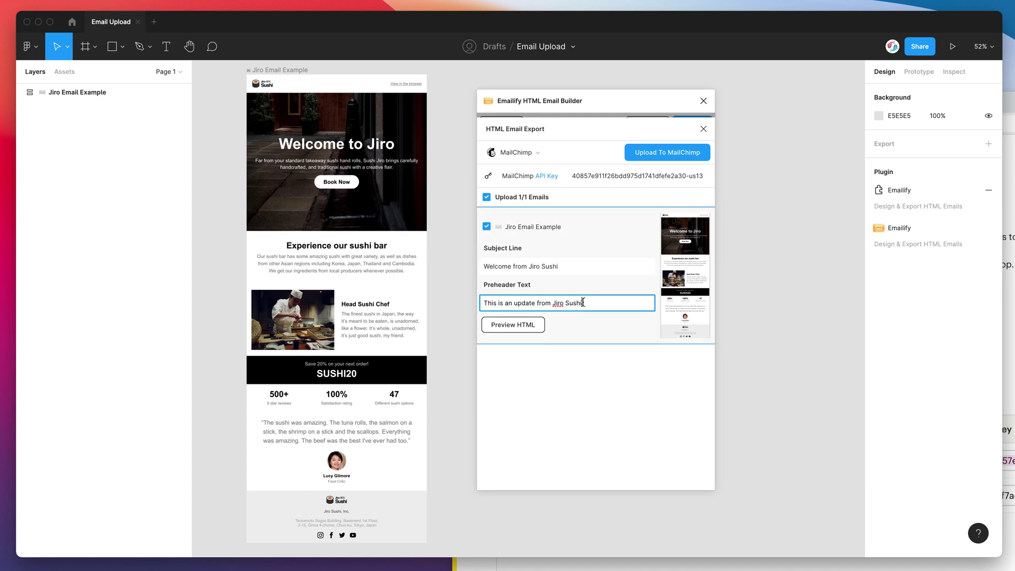
left_click(585, 268)
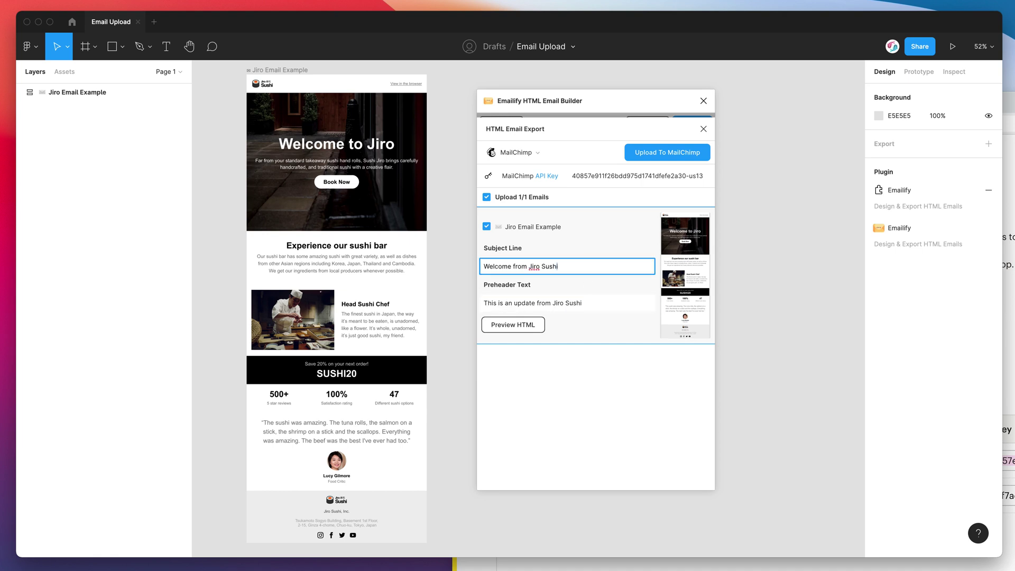
key("BackSpace")
key("BackSpace")
key("BackSpace")
key("BackSpace")
double_click(521, 267)
key("BackSpace")
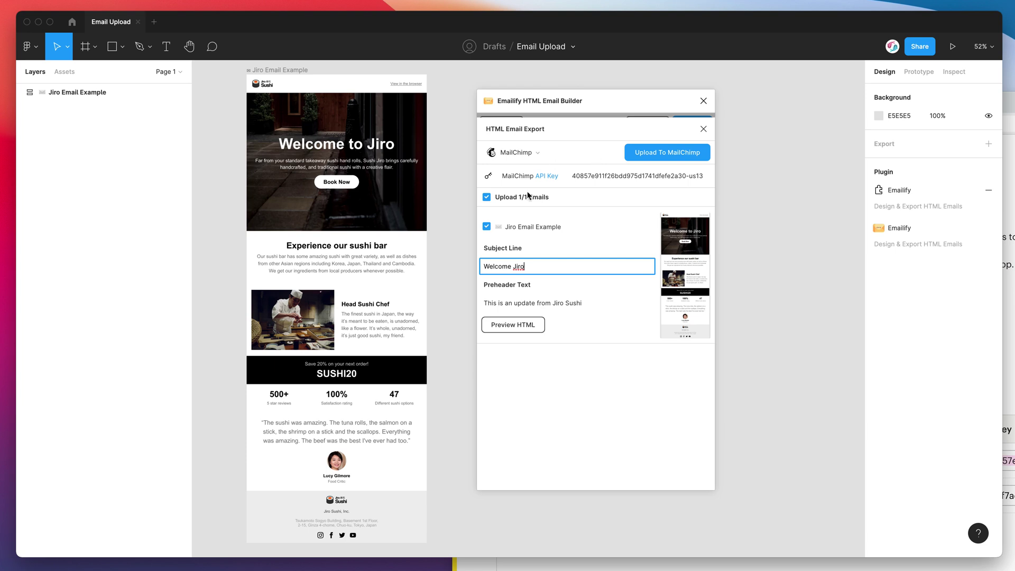
Upload the Jiro email with subject 'Welcome Jiro' to Mailchimp as a template
left_click(603, 151)
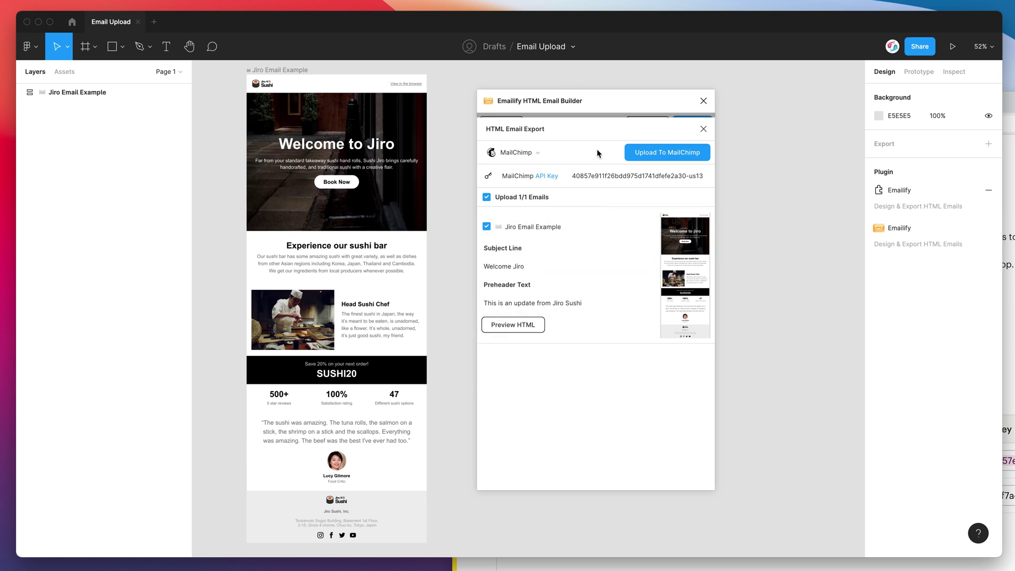
left_click(650, 154)
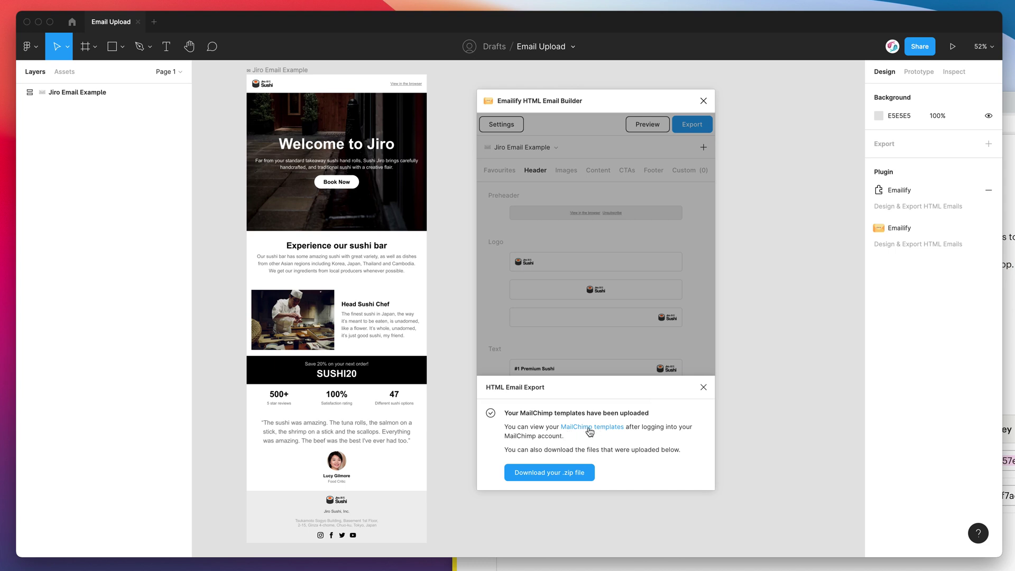
Open the Welcome Jiro template from Mailchimp's templates page and move the browser over Figma
left_click(605, 432)
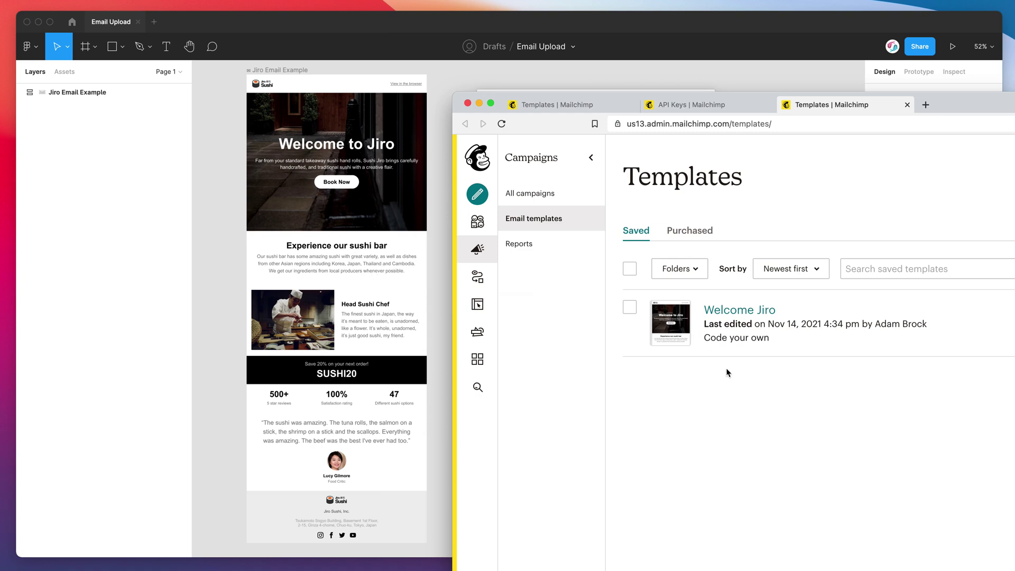
left_click(732, 315)
left_click_drag(974, 106, 607, 34)
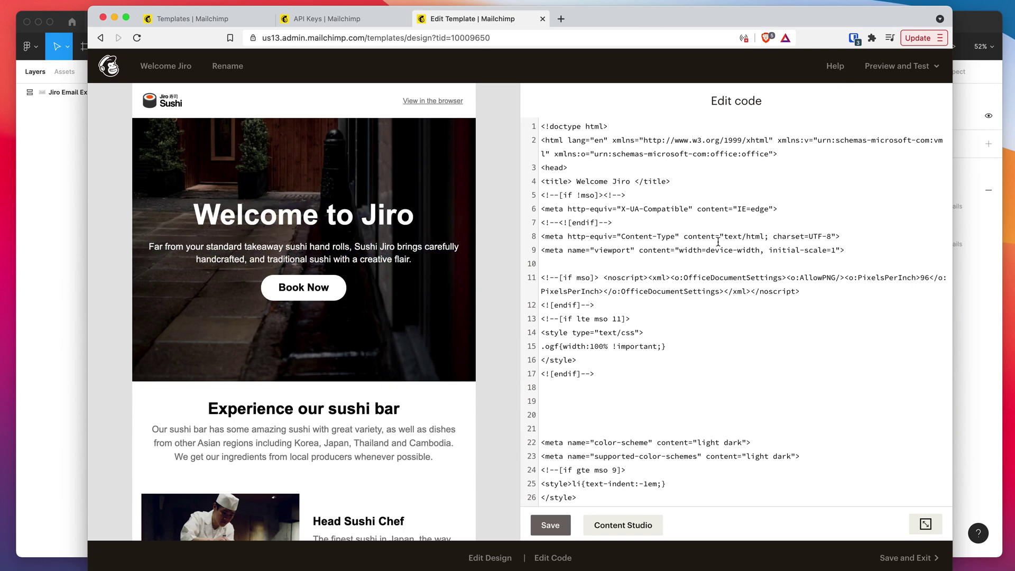
Scroll through the Welcome Jiro template's HTML in the Edit code pane
scroll(718, 241, "down", 1)
scroll(719, 241, "down", 20)
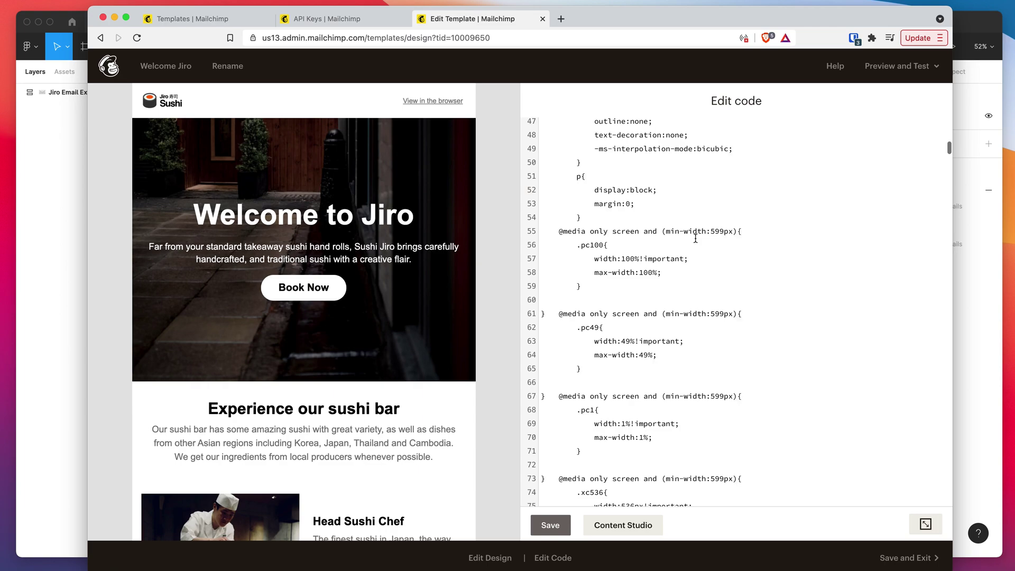
scroll(695, 238, "down", 20)
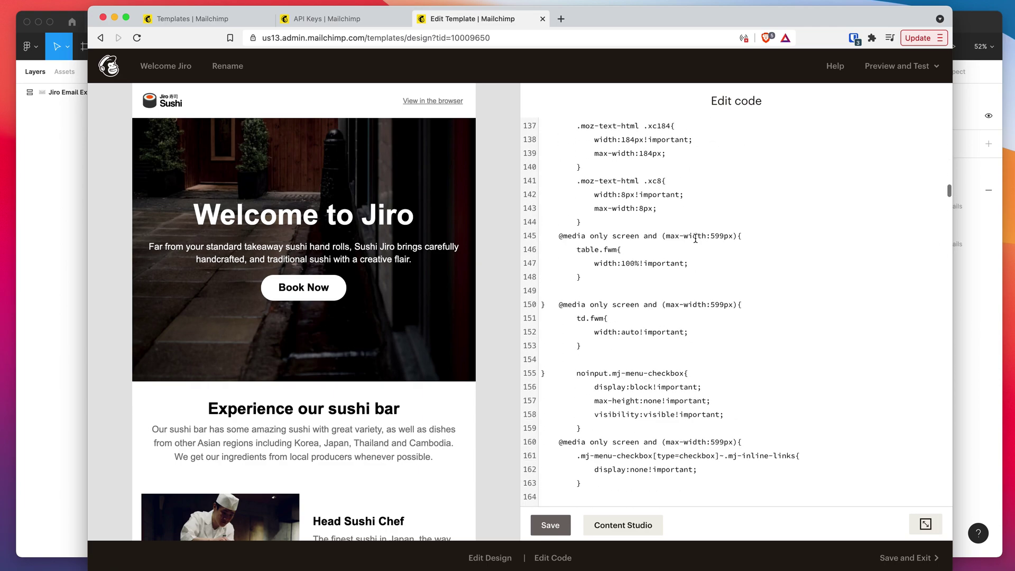
scroll(695, 238, "down", 20)
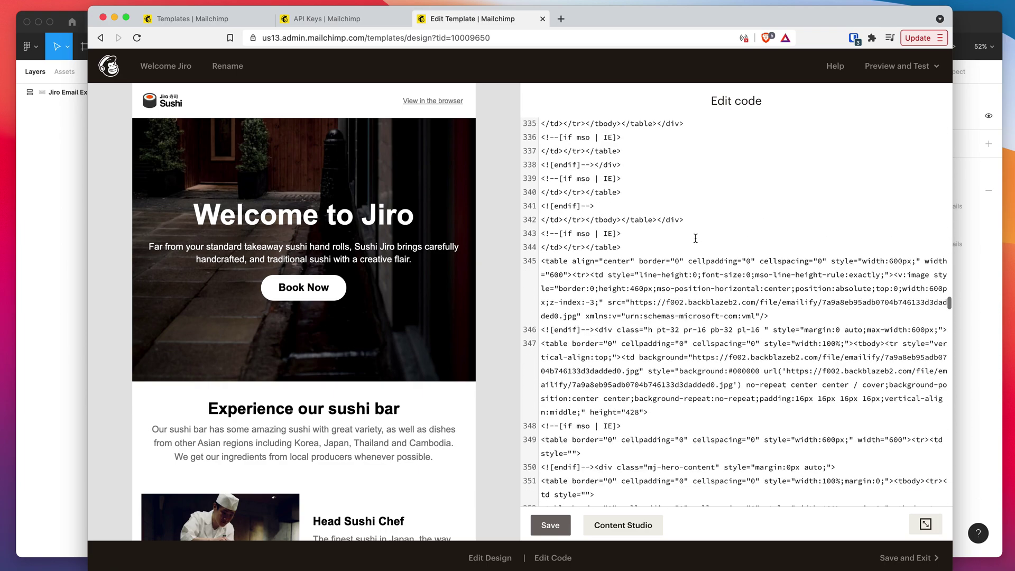
scroll(695, 238, "down", 3)
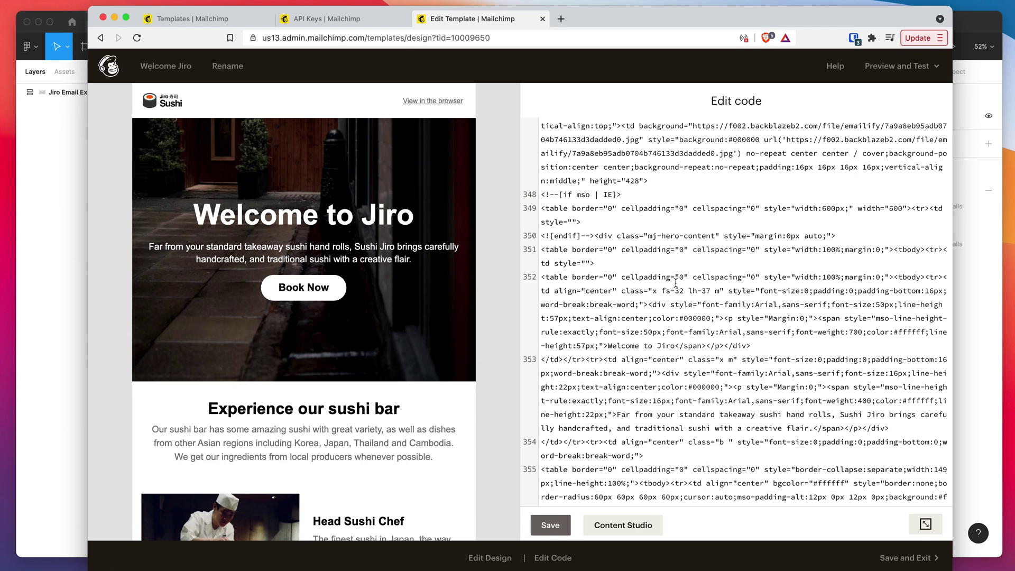
scroll(675, 283, "down", 5)
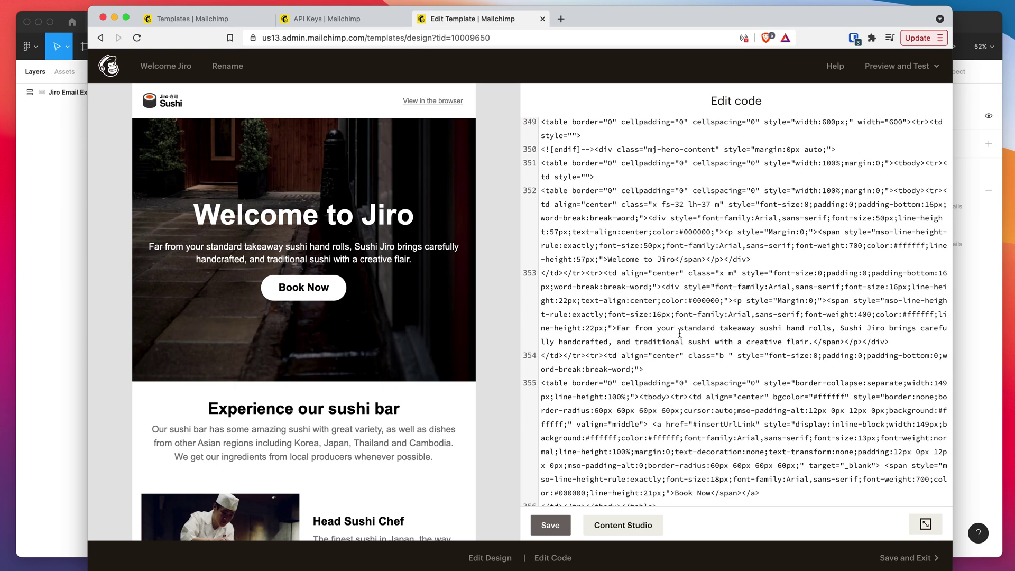
scroll(695, 304, "up", 5)
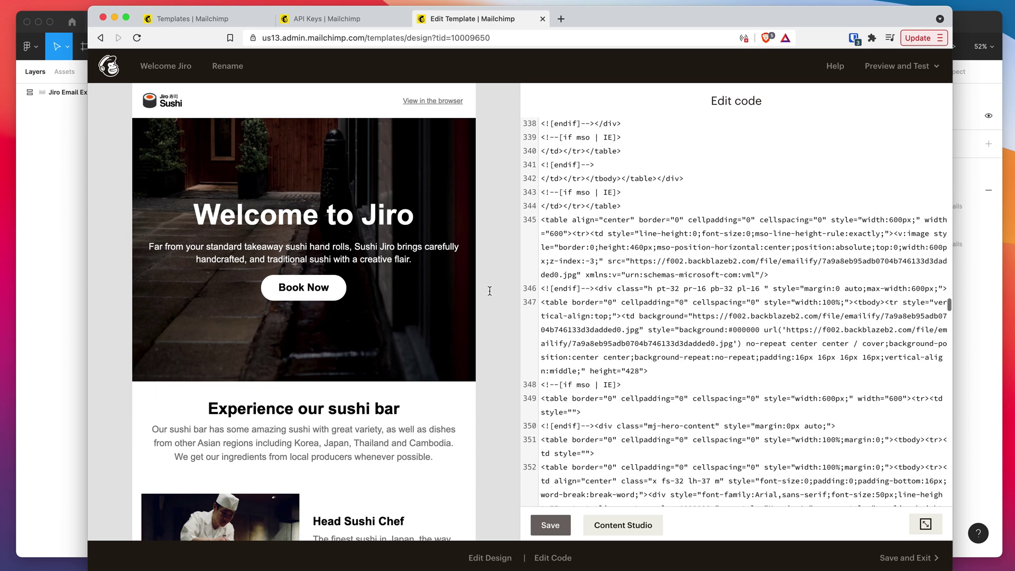
Scroll the email preview down through the SUSHI20 offer, testimonial and footer
left_click_drag(127, 190, 399, 288)
left_click(405, 317)
scroll(398, 337, "down", 3)
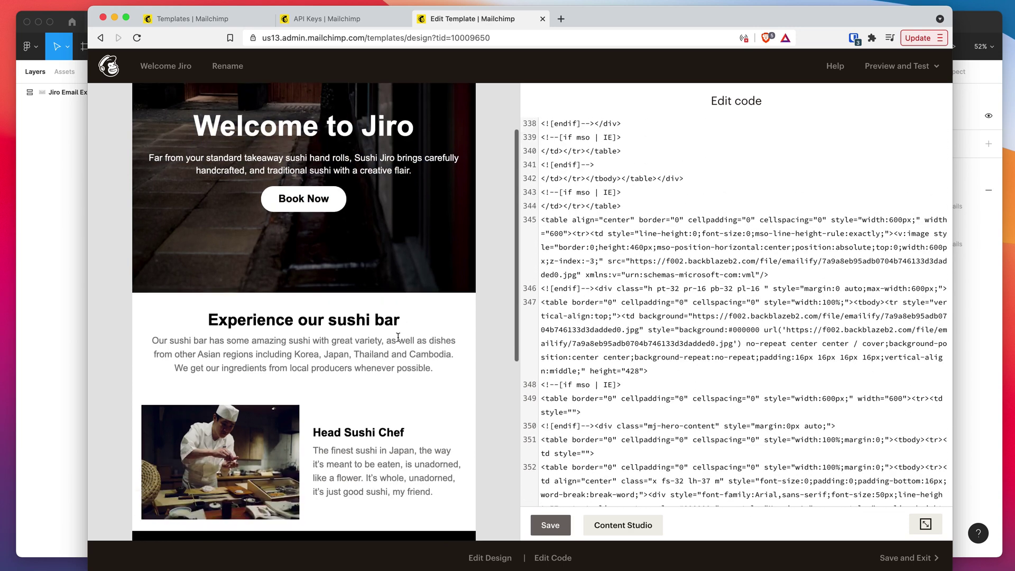
scroll(398, 337, "down", 5)
left_click_drag(201, 185, 370, 339)
left_click(275, 319)
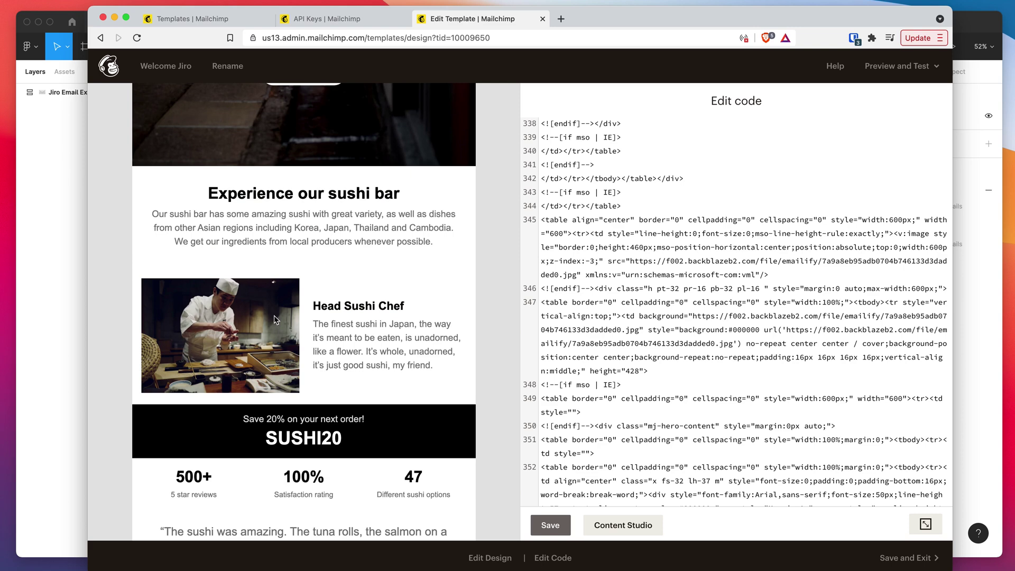
scroll(388, 321, "down", 8)
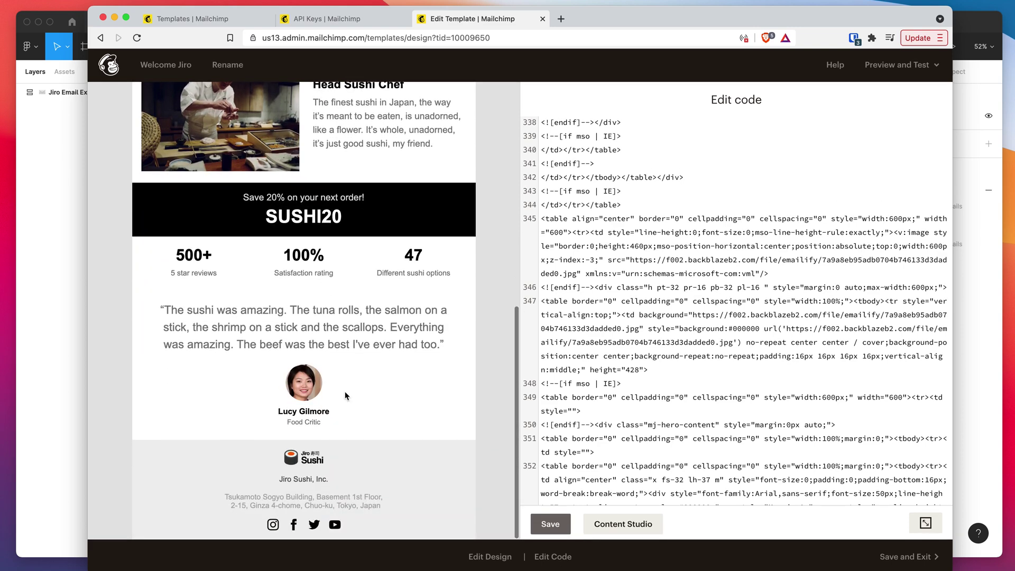
left_click_drag(291, 310, 418, 357)
left_click(418, 356)
Enter preview mode and view Welcome Jiro in the Mobile layout, briefly checking Desktop
left_click(900, 69)
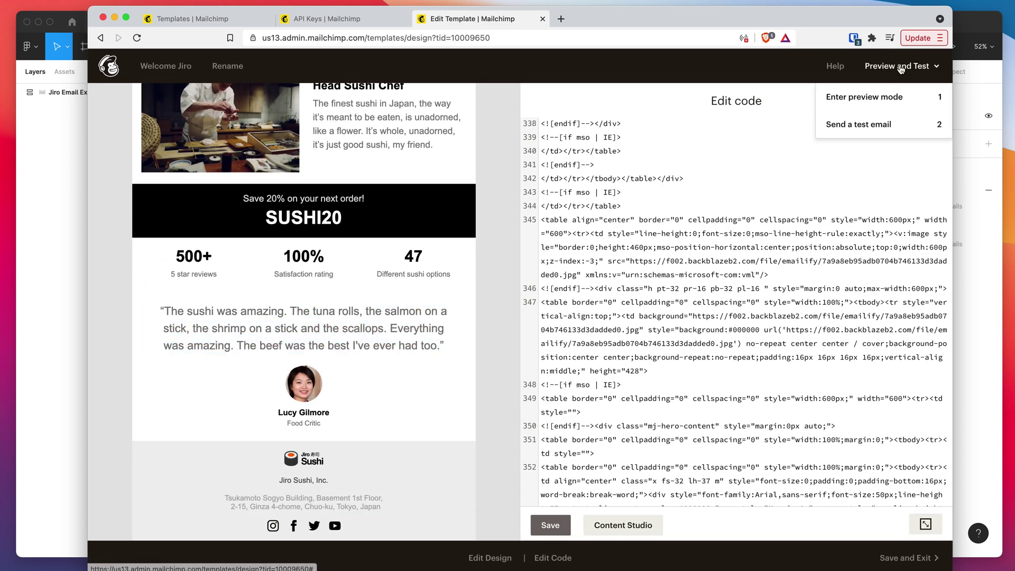
left_click(853, 101)
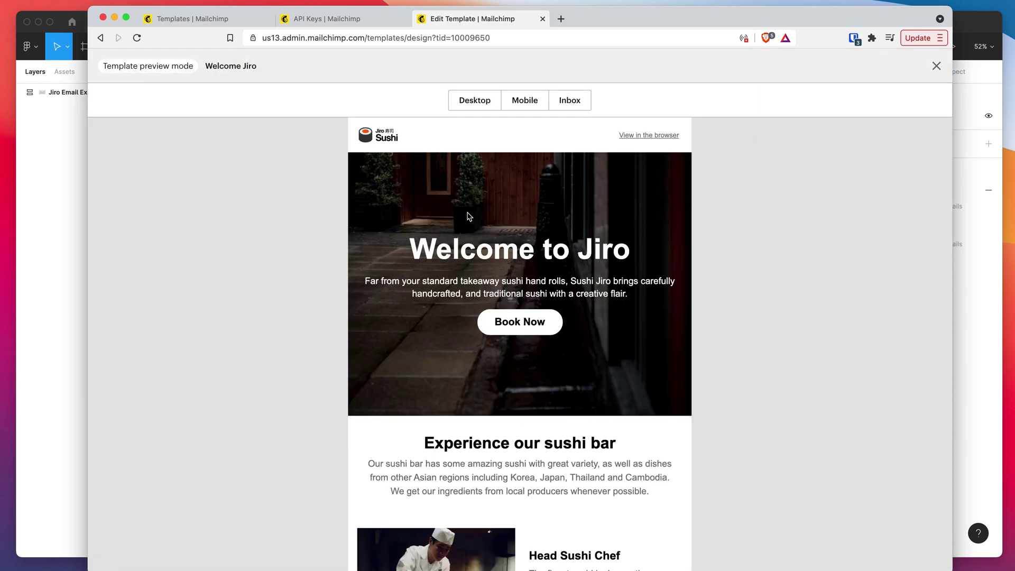
left_click(531, 102)
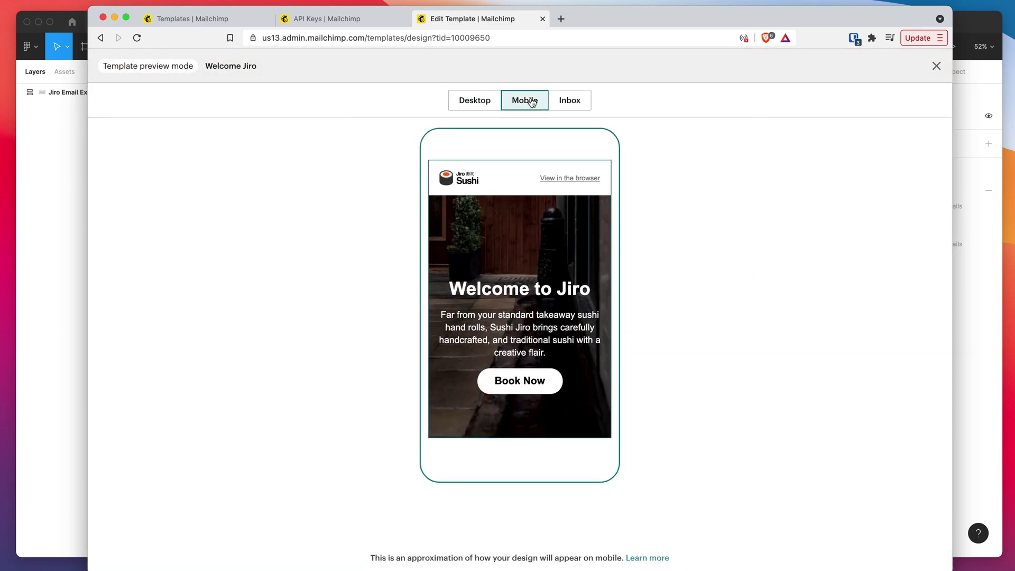
scroll(528, 244, "down", 5)
scroll(532, 244, "down", 10)
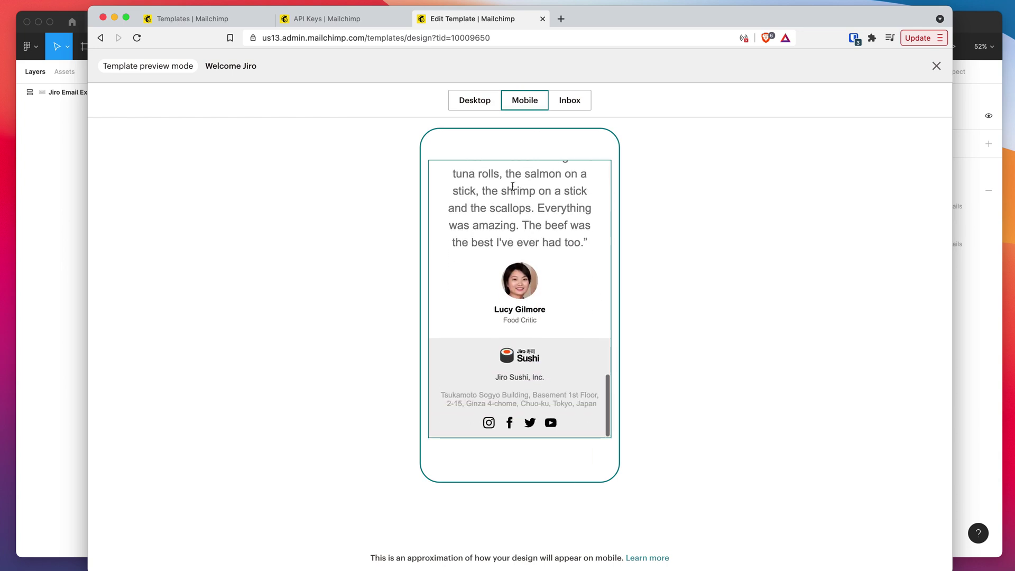
left_click(483, 103)
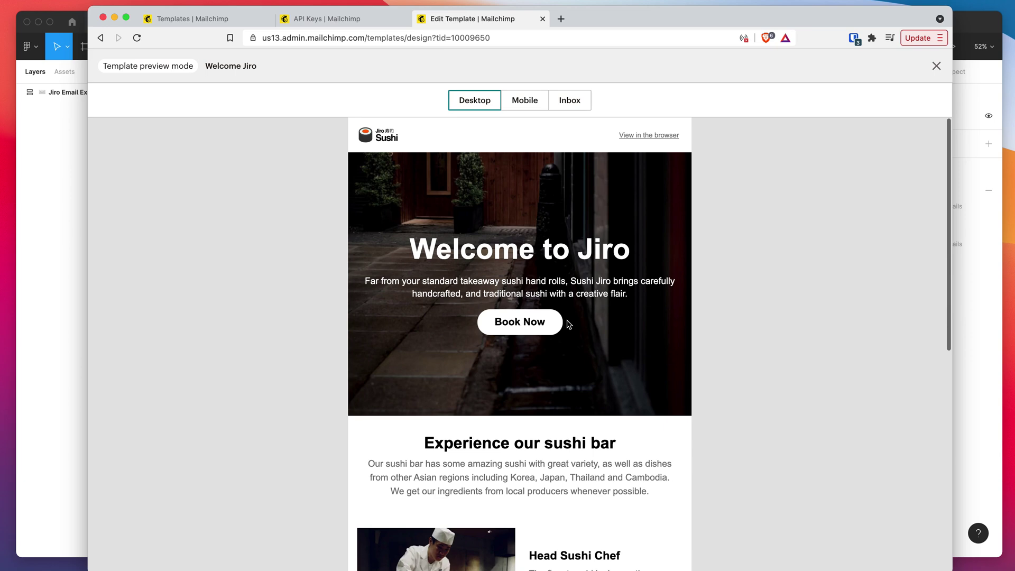
left_click(524, 102)
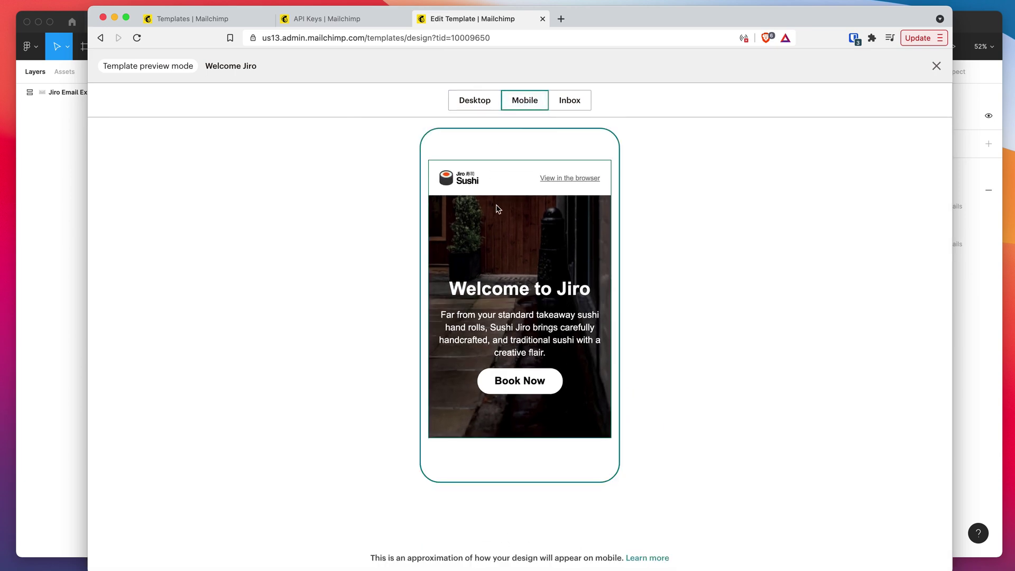
scroll(495, 206, "down", 10)
scroll(495, 206, "up", 10)
Return the preview to Desktop and bring Figma's Emailify upload confirmation forward
left_click(472, 102)
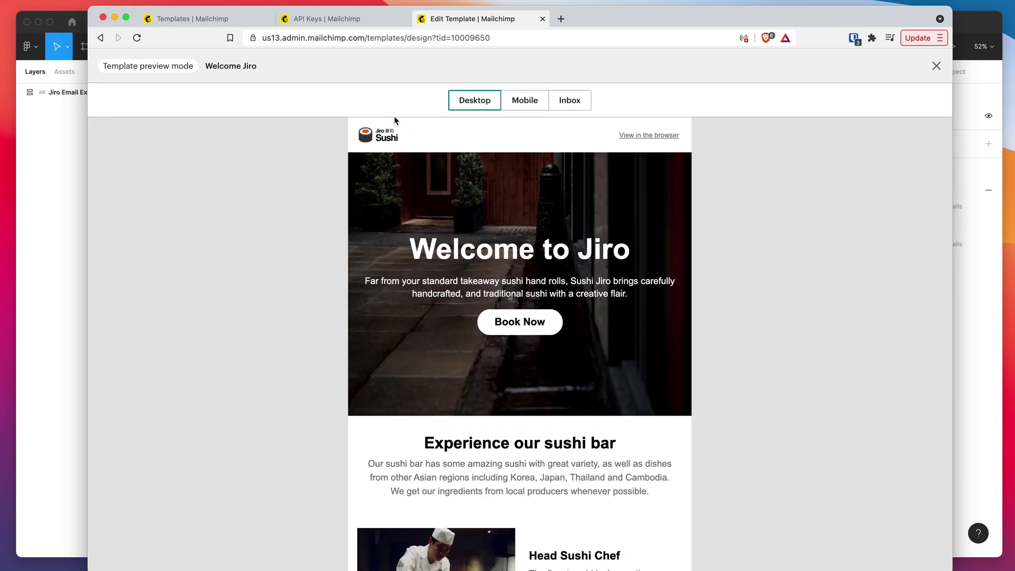
left_click(60, 182)
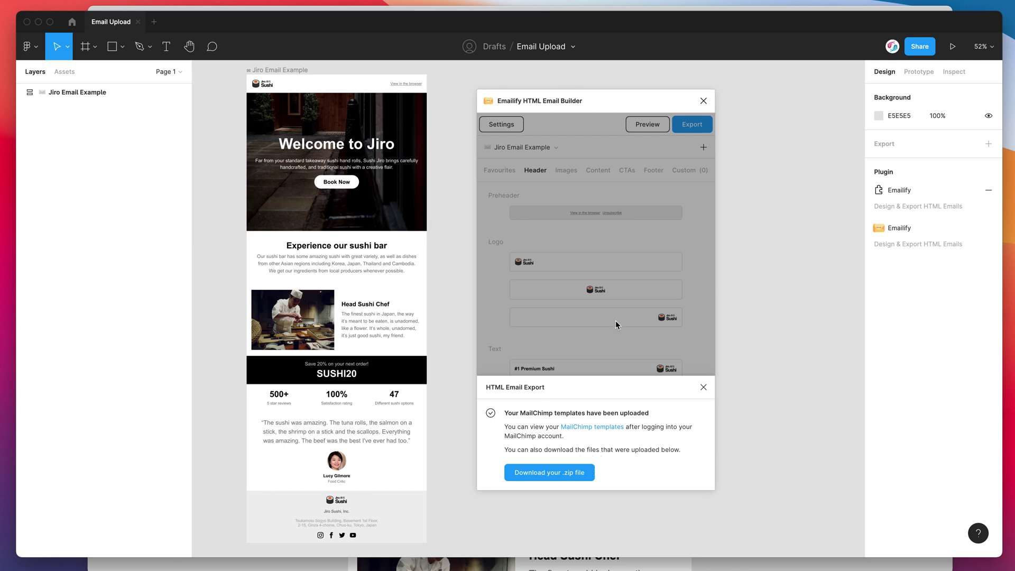
left_click(738, 566)
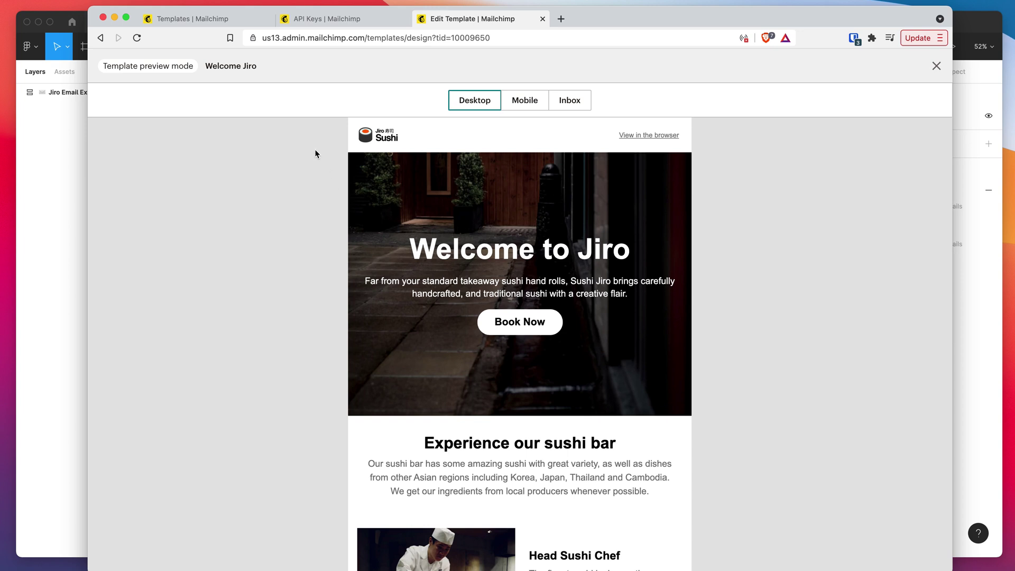
Reload the Templates list and check Welcome Jiro's actions, confirming it's saved as a Code your own template
left_click(237, 21)
left_click(137, 37)
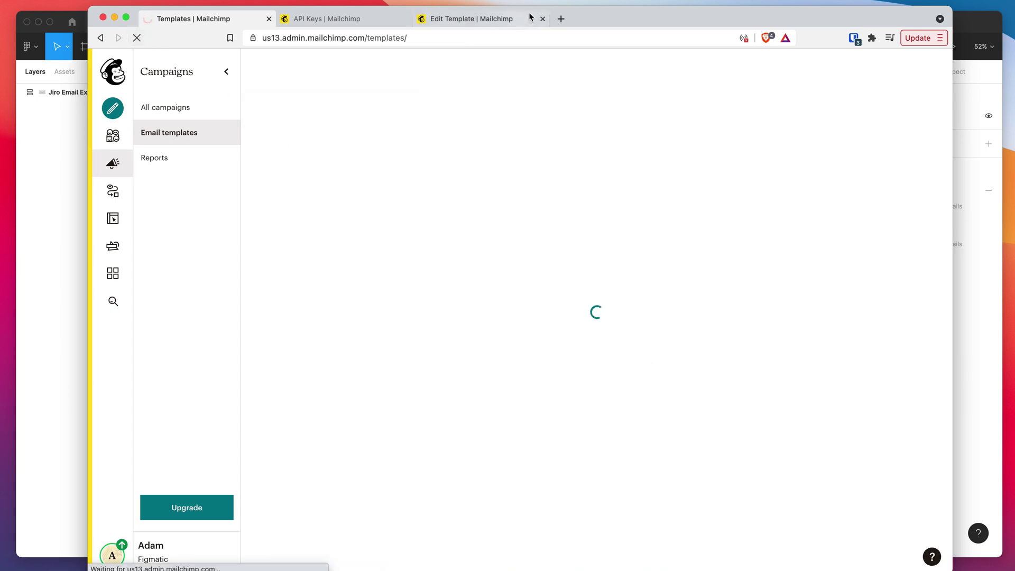
left_click_drag(575, 20, 586, 102)
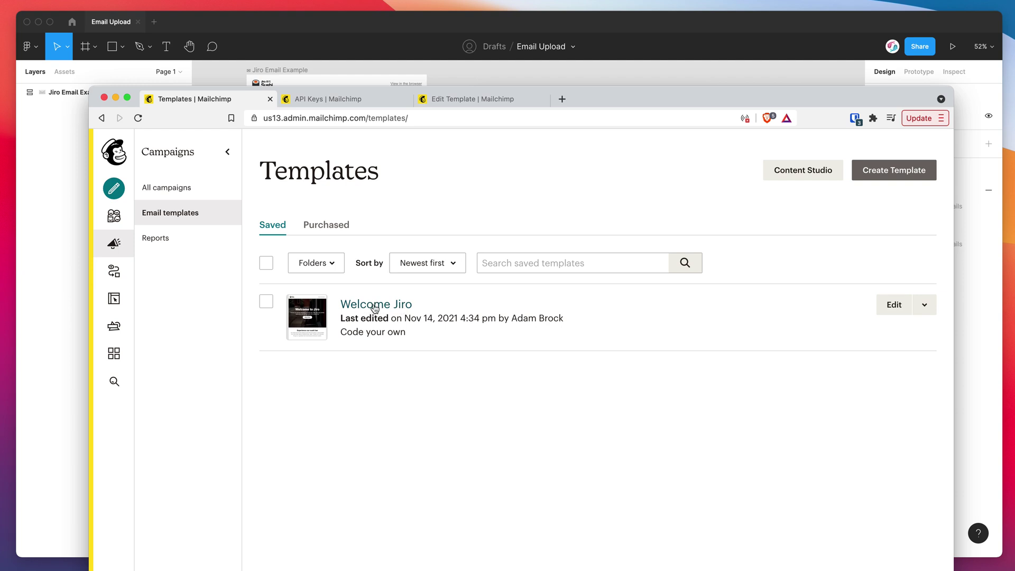
left_click(924, 306)
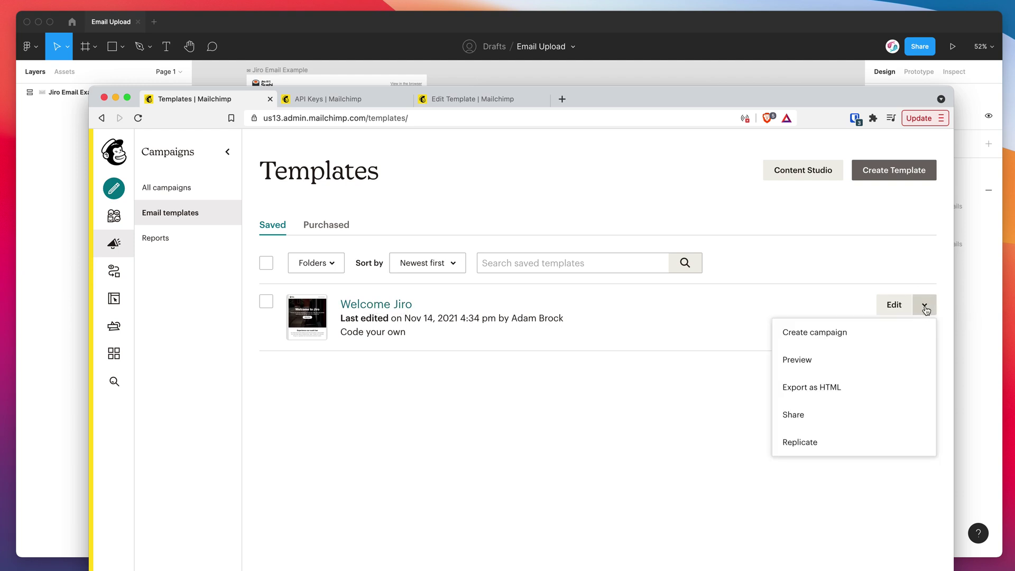
left_click(573, 299)
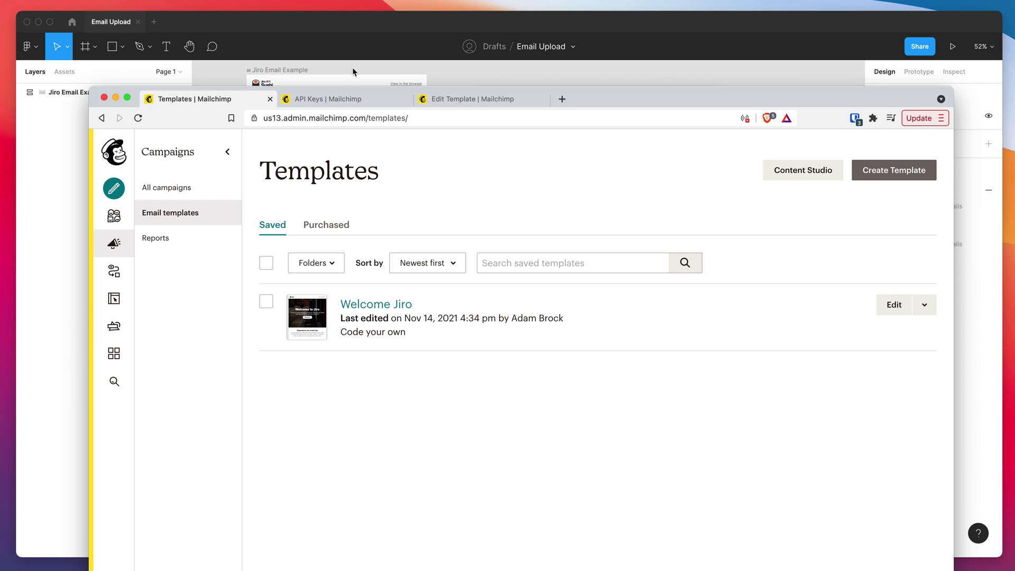
Bring the Jiro design forward and nudge the Emailify panel left to show the MailChimp upload confirmation
left_click(352, 68)
left_click_drag(553, 104, 540, 105)
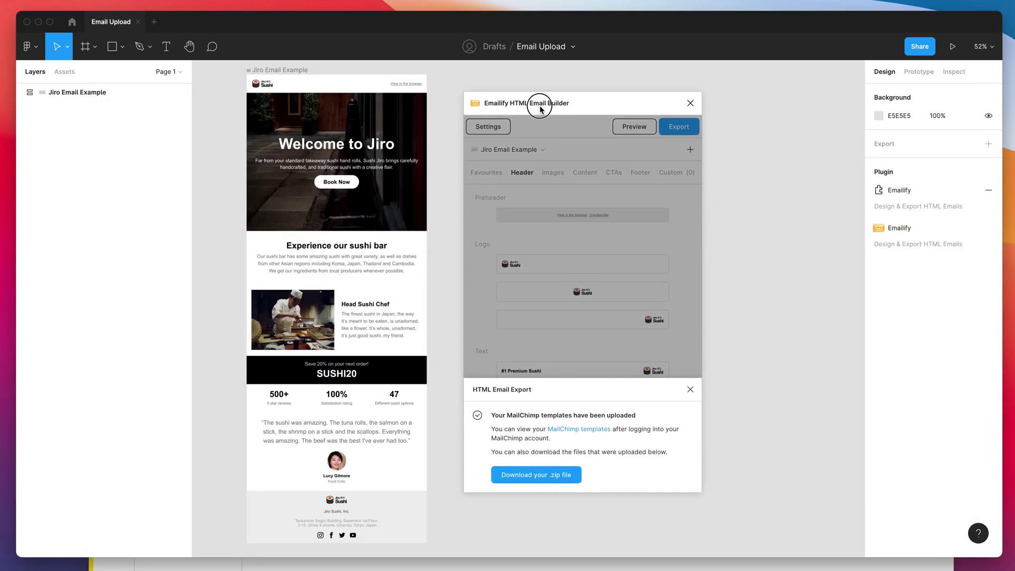